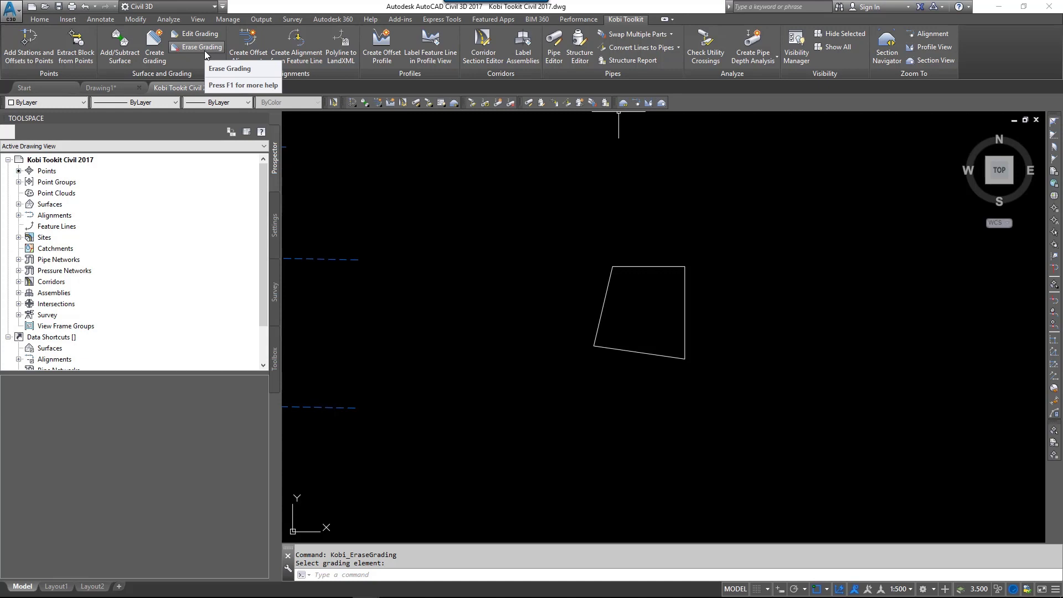
Start a new Kobi grading, remove all three existing grading components and name the grading Pad 1.
{"action": "left_click", "coordinate": [153, 46]}
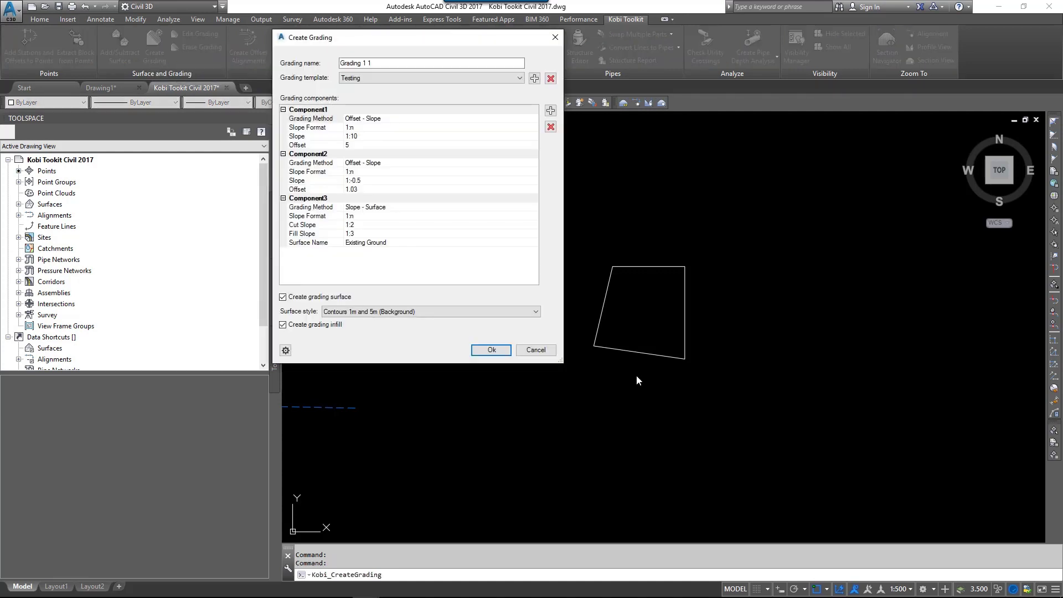
{"action": "left_click_drag", "start_coordinate": [369, 40], "coordinate": [406, 96]}
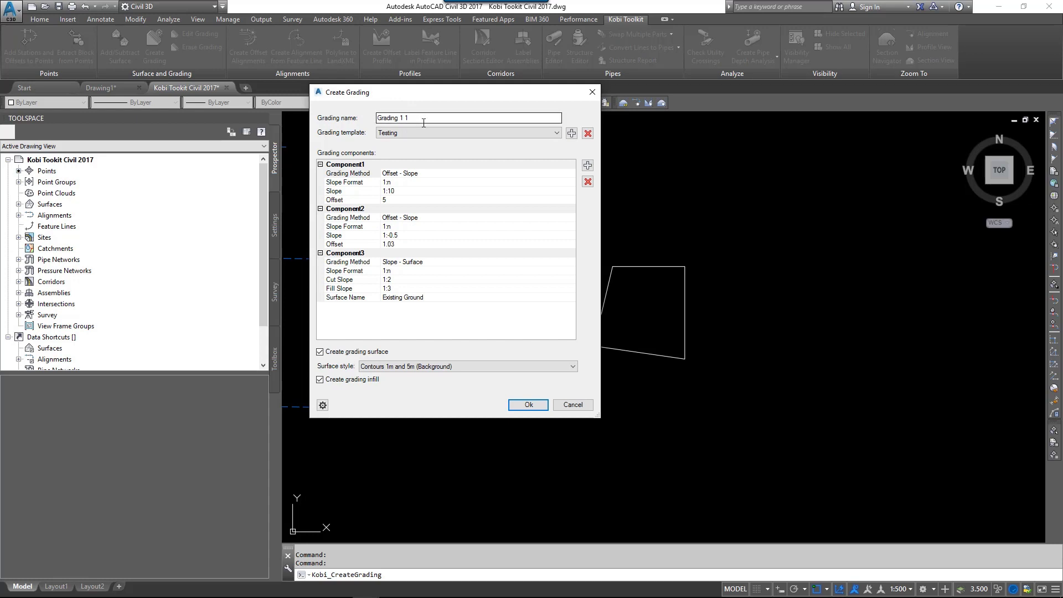
{"action": "left_click", "coordinate": [588, 182]}
{"action": "left_click", "coordinate": [588, 182]}
{"action": "left_click", "coordinate": [588, 182]}
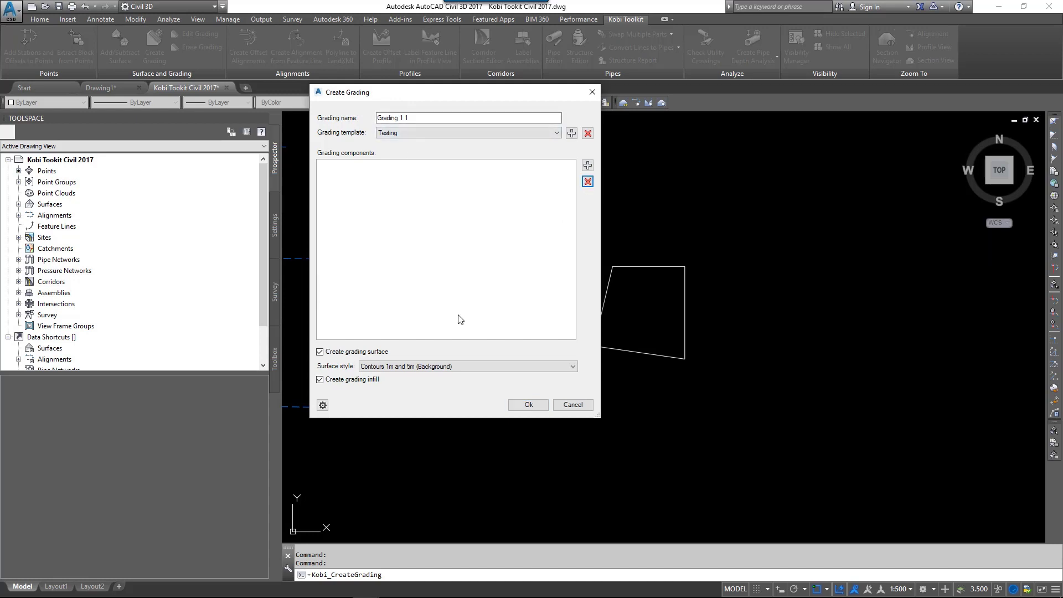
{"action": "left_click_drag", "start_coordinate": [413, 119], "coordinate": [342, 122]}
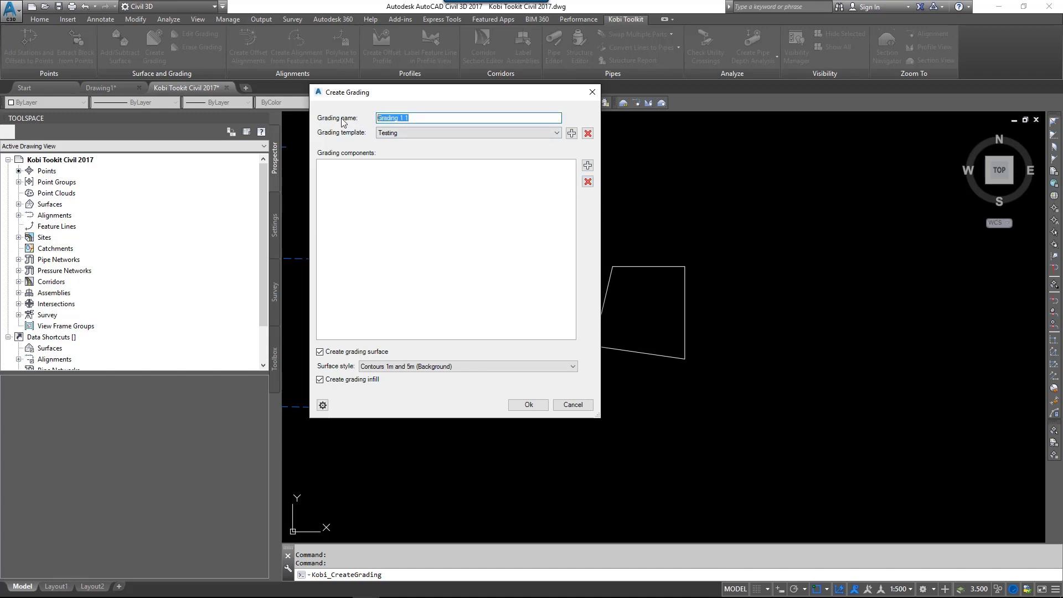
{"action": "type", "text": "Pad"}
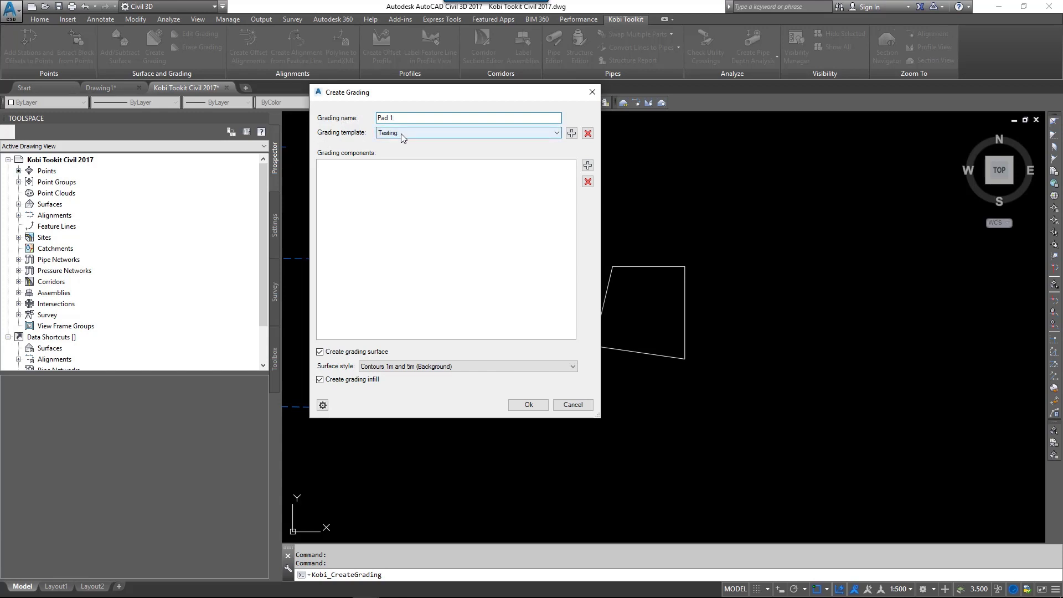
Add a first Offset - Slope component with slope format 1:n, a slope of 1:-10 and an offset of 10.
{"action": "left_click", "coordinate": [588, 166]}
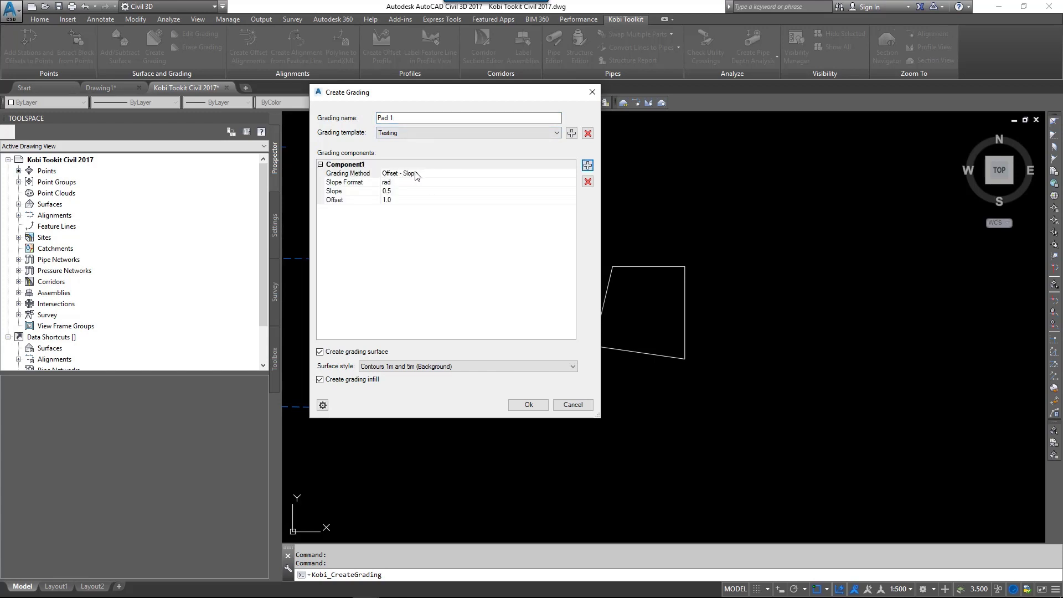
{"action": "left_click", "coordinate": [344, 185]}
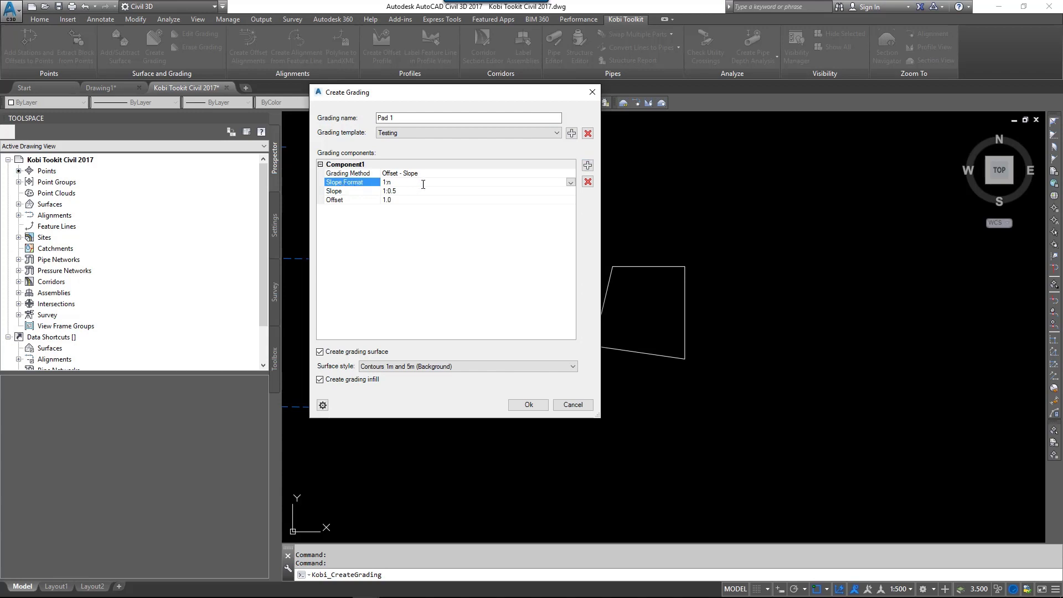
{"action": "left_click", "coordinate": [570, 182]}
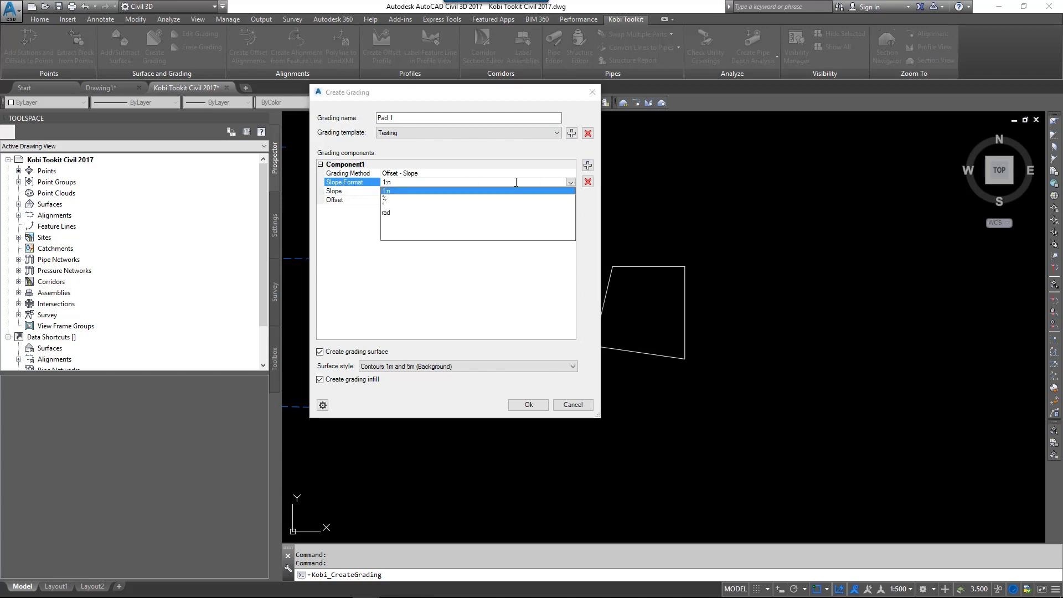
{"action": "left_click", "coordinate": [390, 191]}
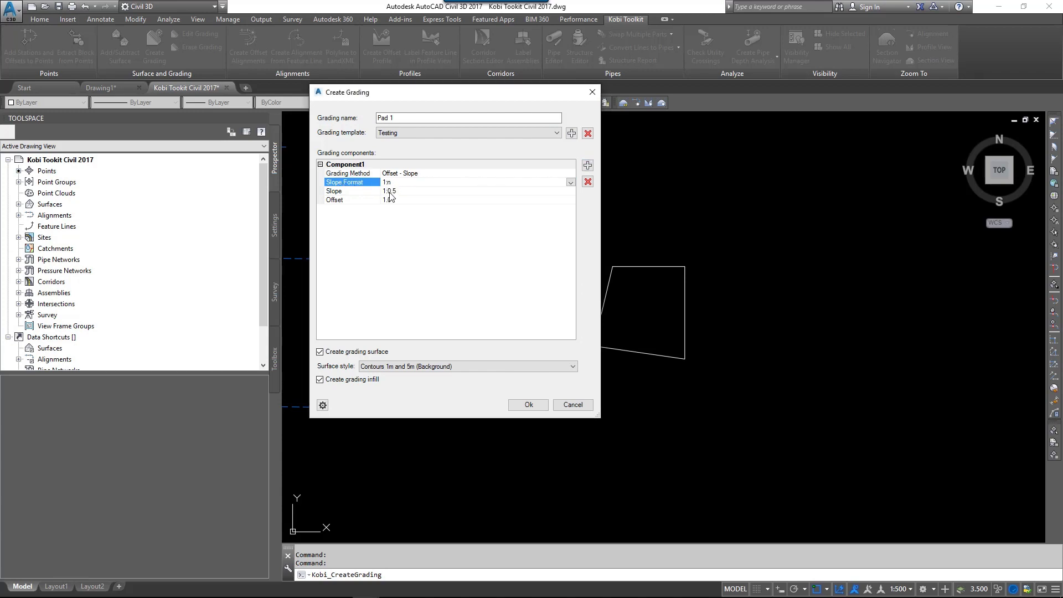
{"action": "left_click", "coordinate": [405, 192]}
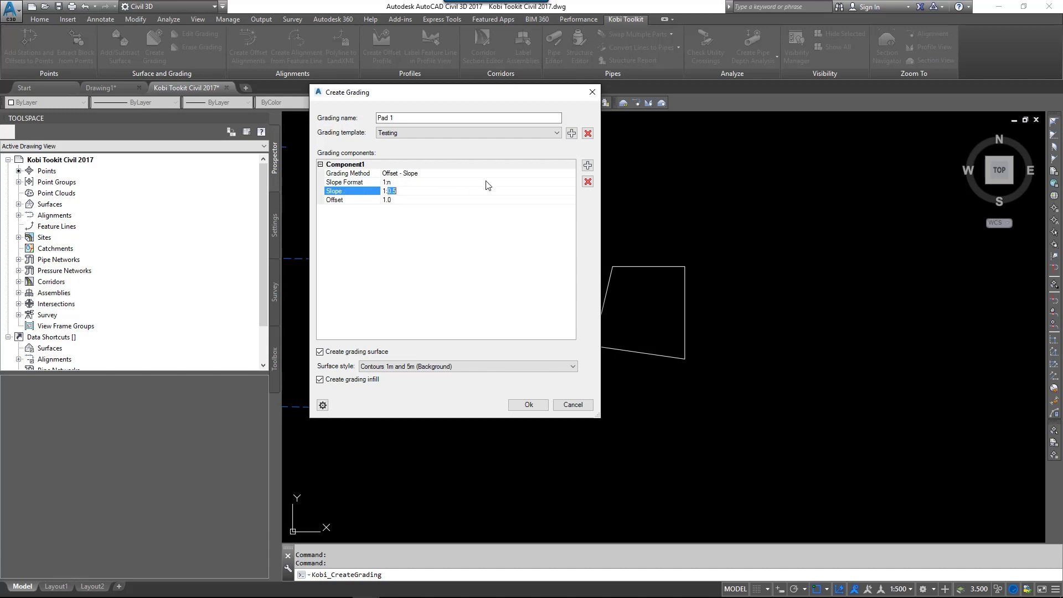
{"action": "key", "text": "BackSpace"}
{"action": "type", "text": "-10"}
{"action": "left_click", "coordinate": [412, 200]}
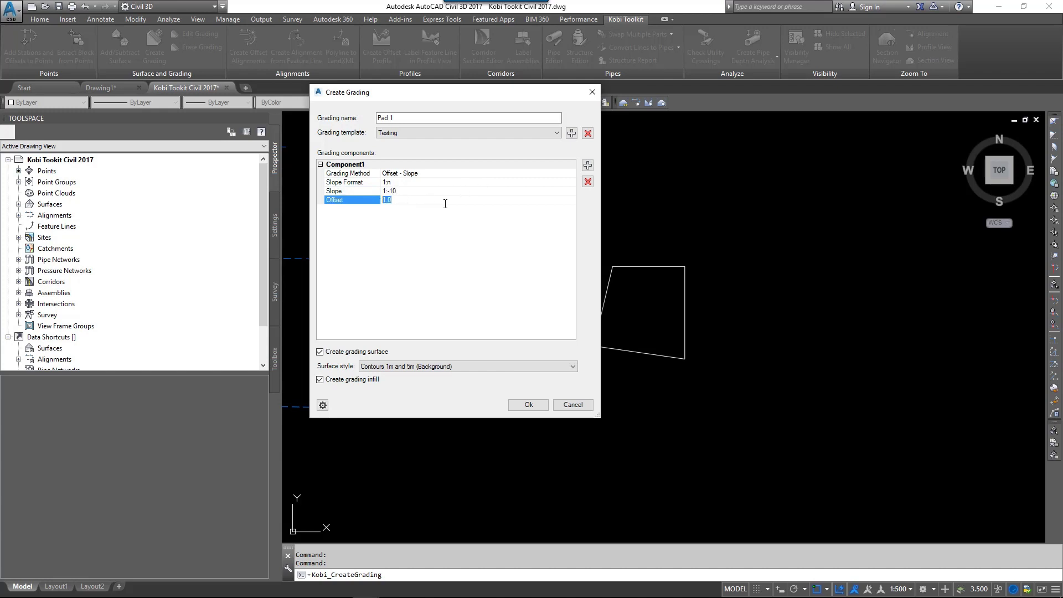
{"action": "type", "text": "10"}
Add a second Offset - Slope component with slope format %, a slope of -2 and an offset of 5.
{"action": "left_click", "coordinate": [587, 165]}
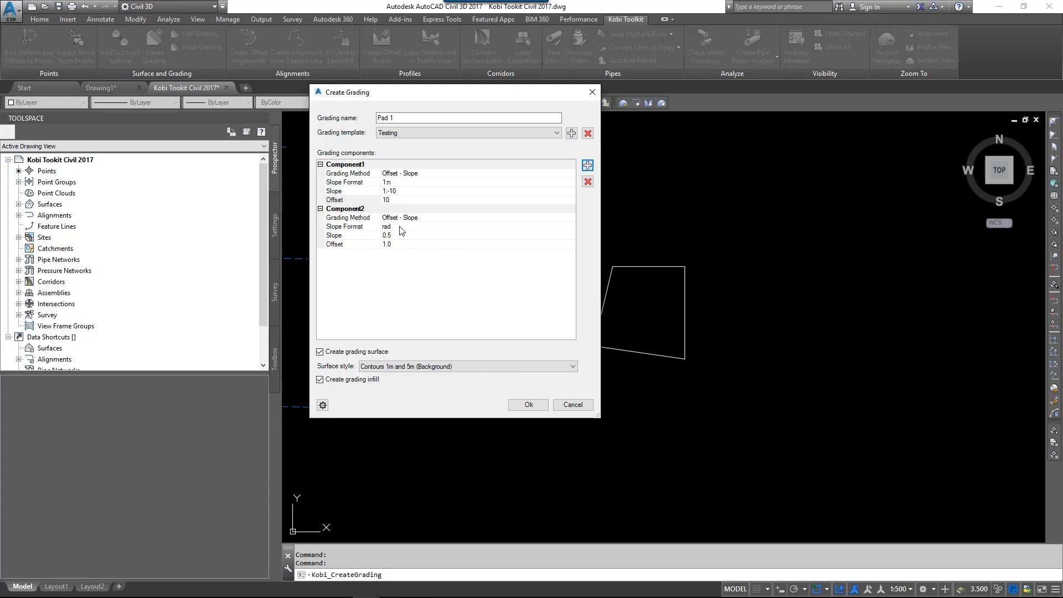
{"action": "left_click", "coordinate": [521, 226]}
{"action": "left_click", "coordinate": [572, 227]}
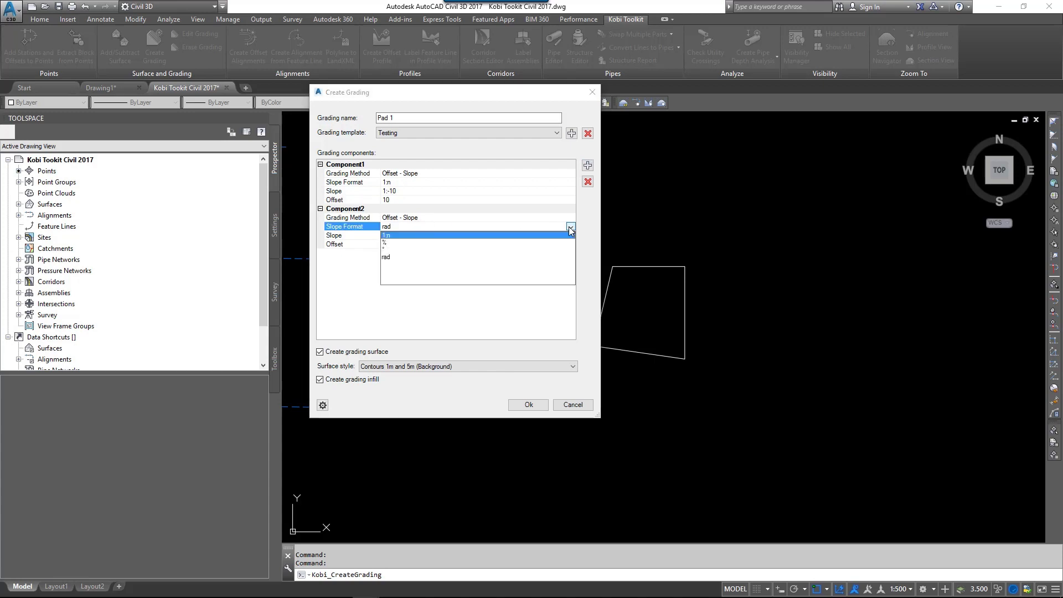
{"action": "left_click", "coordinate": [390, 247]}
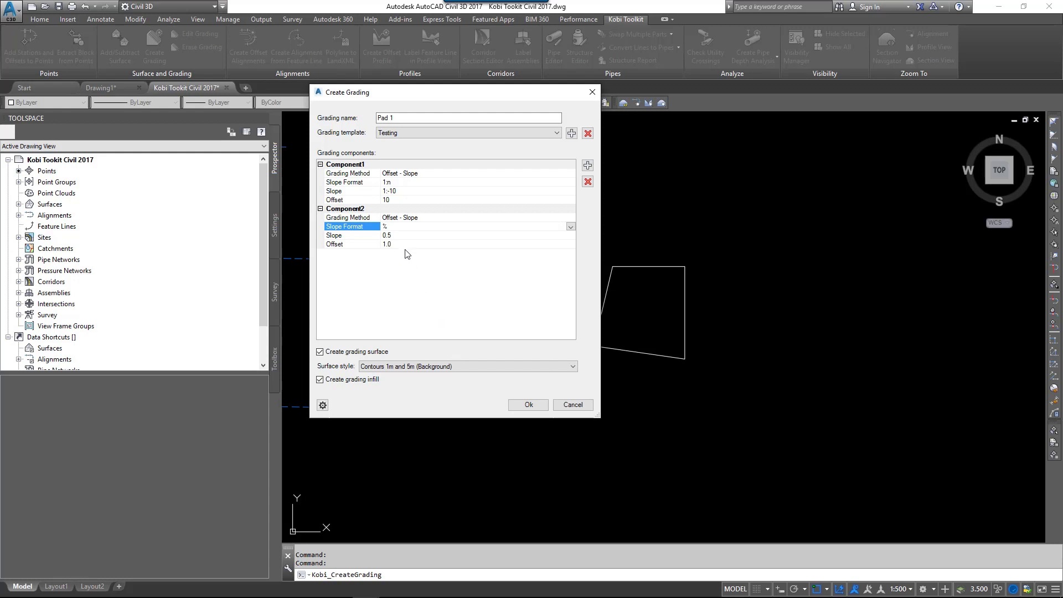
{"action": "left_click", "coordinate": [406, 235]}
{"action": "double_click", "coordinate": [406, 235]}
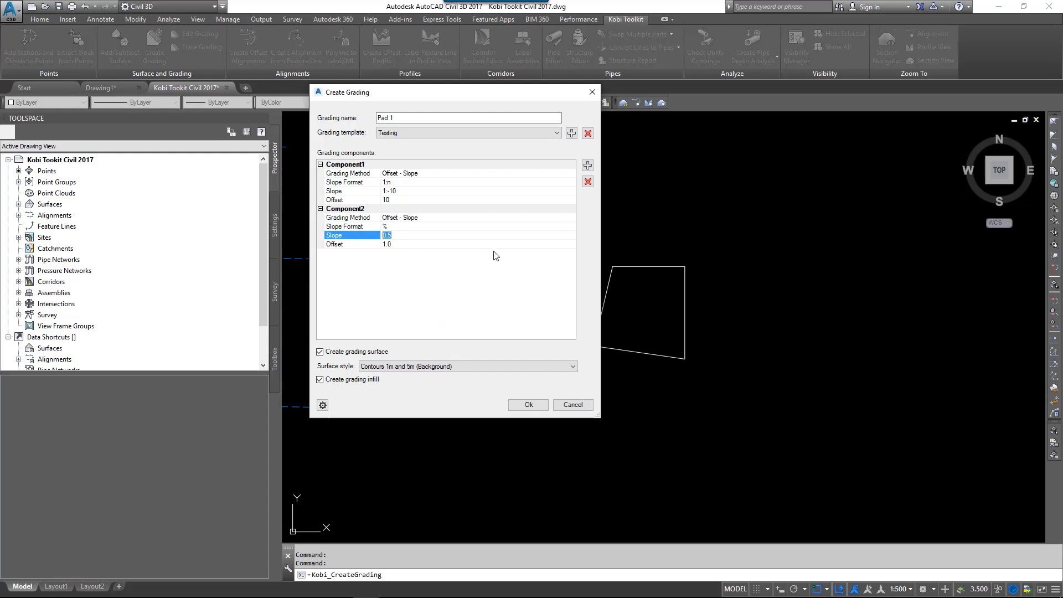
{"action": "type", "text": "-2"}
{"action": "left_click", "coordinate": [387, 244]}
{"action": "double_click", "coordinate": [387, 245]}
{"action": "type", "text": "5"}
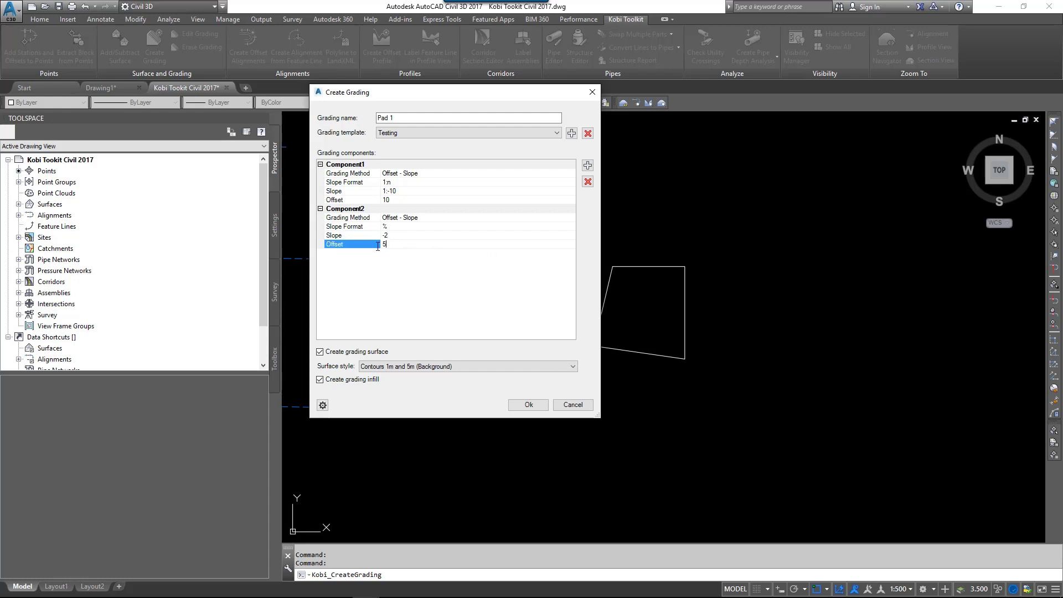
Add a third component that uses the Slope - Surface grading method with slope format 1:n.
{"action": "left_click", "coordinate": [588, 167]}
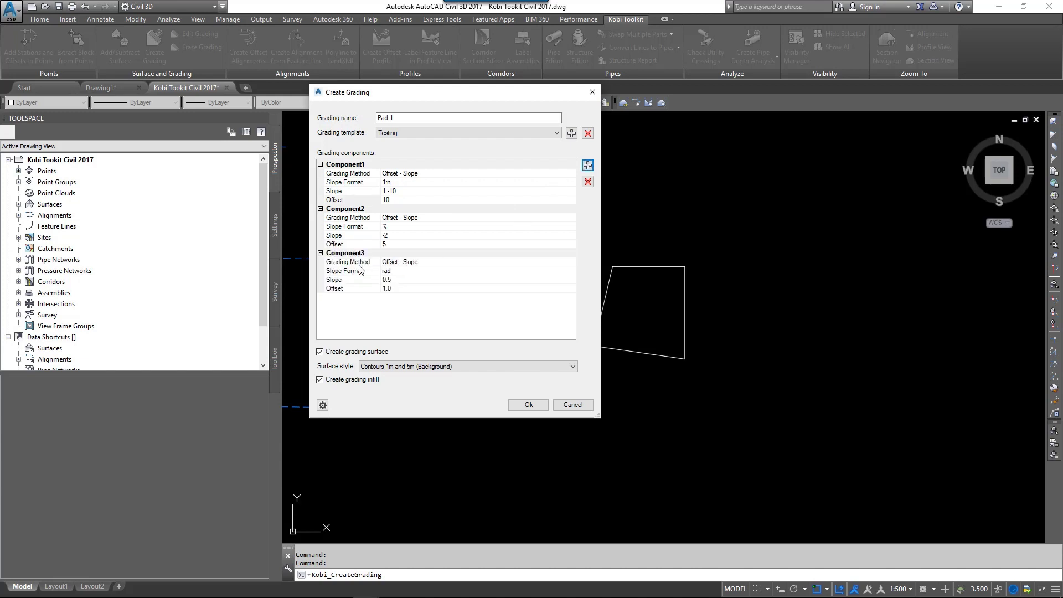
{"action": "left_click", "coordinate": [442, 263]}
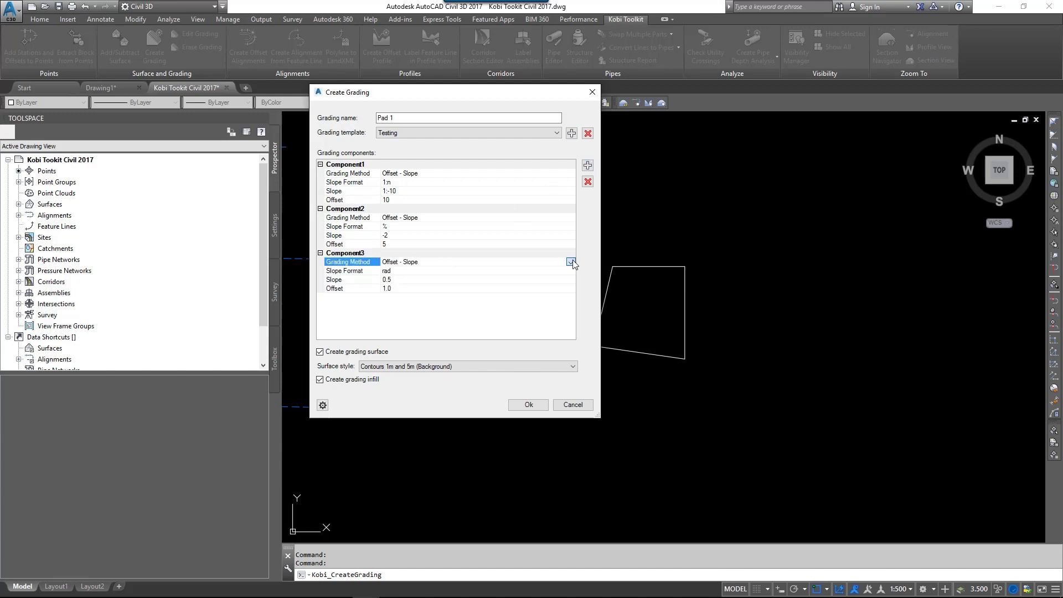
{"action": "left_click", "coordinate": [571, 262]}
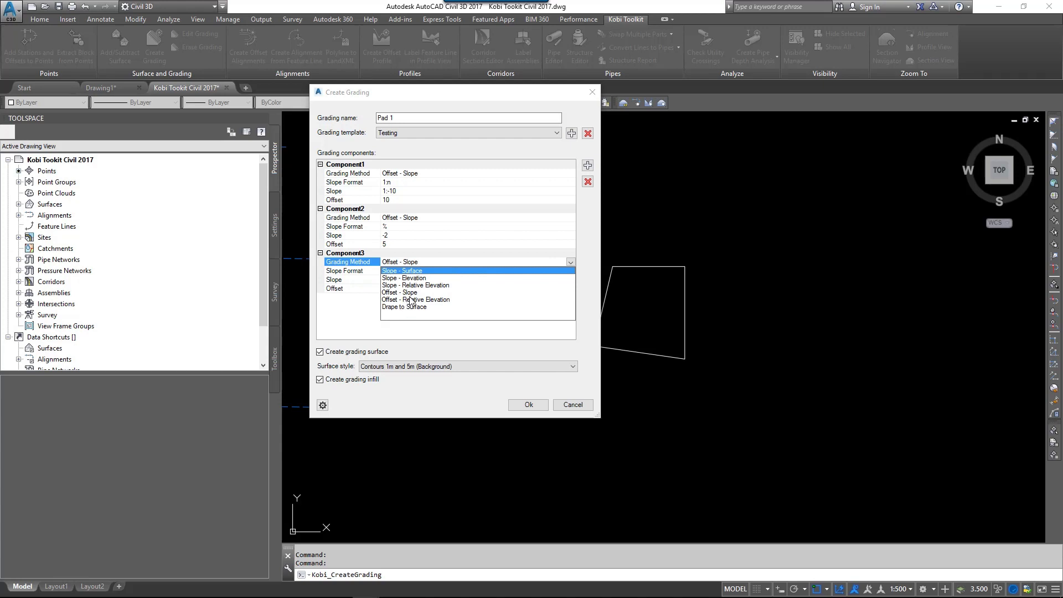
{"action": "left_click", "coordinate": [404, 271]}
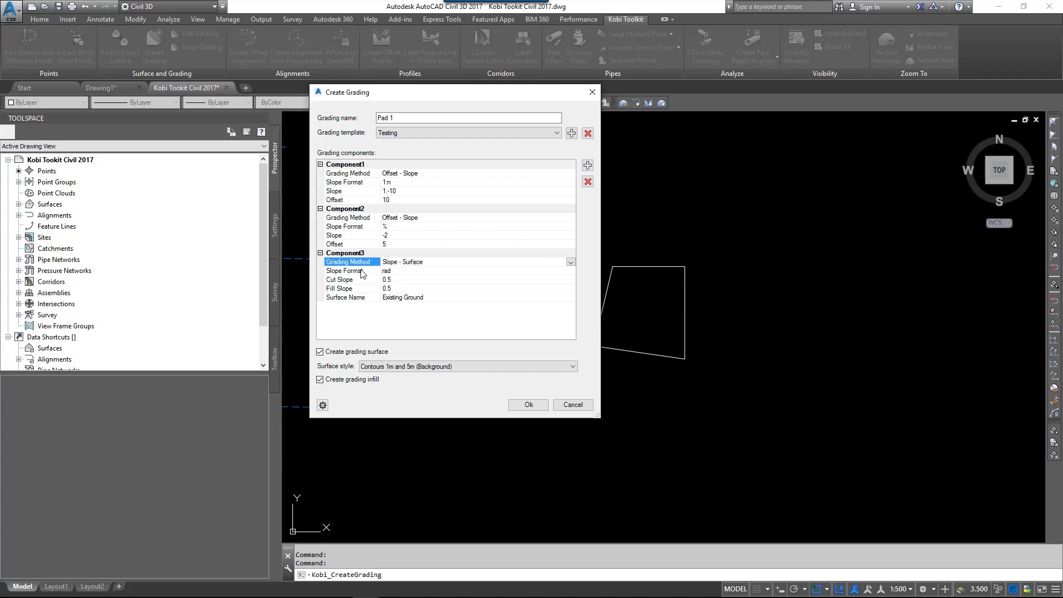
{"action": "left_click", "coordinate": [428, 271]}
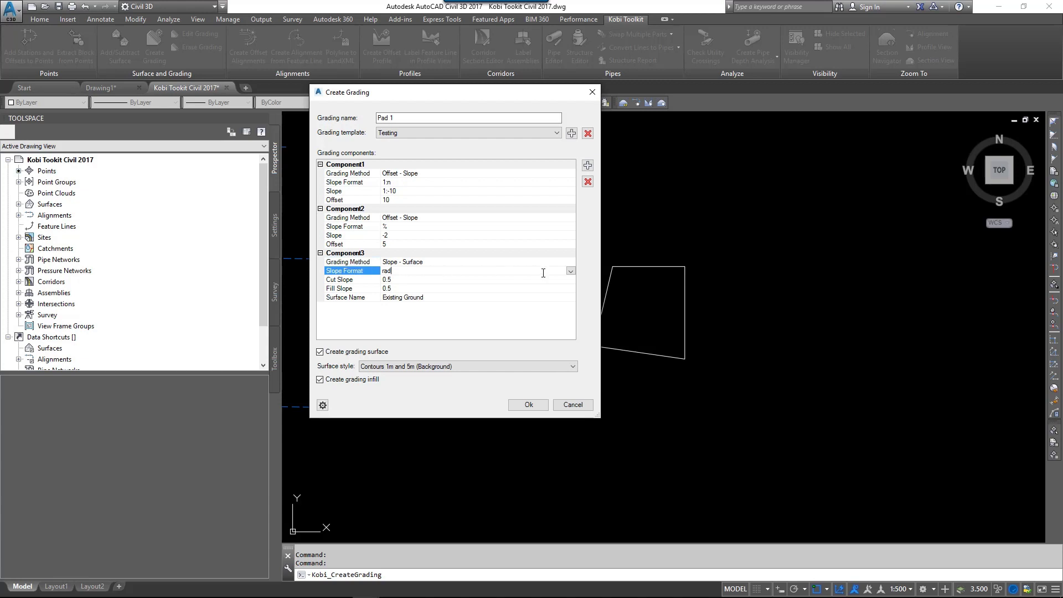
{"action": "left_click", "coordinate": [571, 271]}
{"action": "left_click", "coordinate": [406, 288]}
Set the third component's cut slope to 1:2 and its fill slope to 1:3.
{"action": "left_click", "coordinate": [392, 280]}
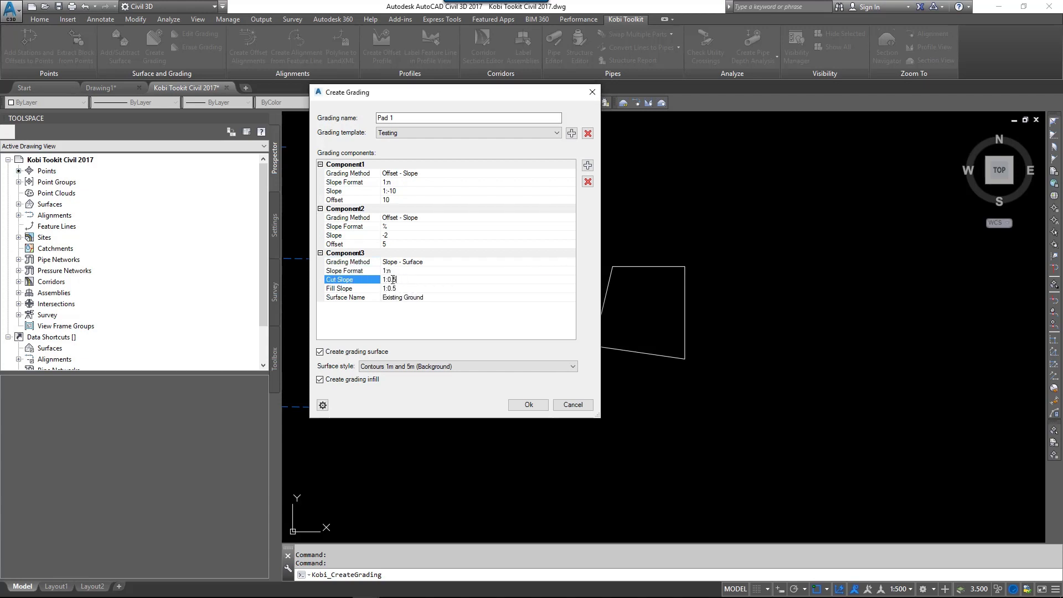
{"action": "left_click_drag", "start_coordinate": [388, 280], "coordinate": [405, 278]}
{"action": "type", "text": "2"}
{"action": "left_click", "coordinate": [397, 289]}
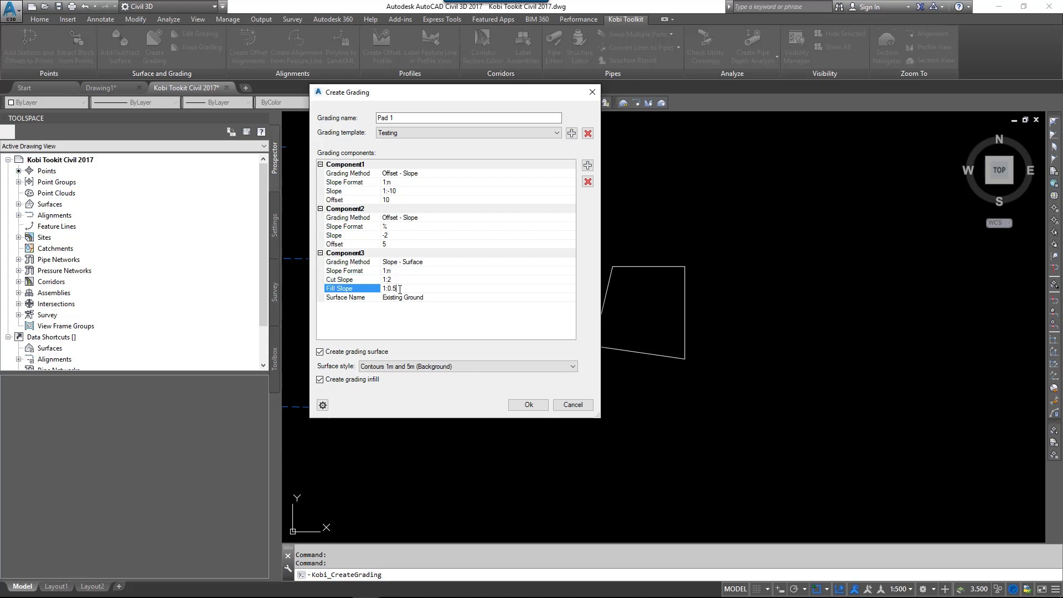
{"action": "left_click_drag", "start_coordinate": [388, 288], "coordinate": [405, 288]}
{"action": "type", "text": "3"}
Save the three-component setup as a grading template named Demo1.
{"action": "left_click", "coordinate": [572, 133]}
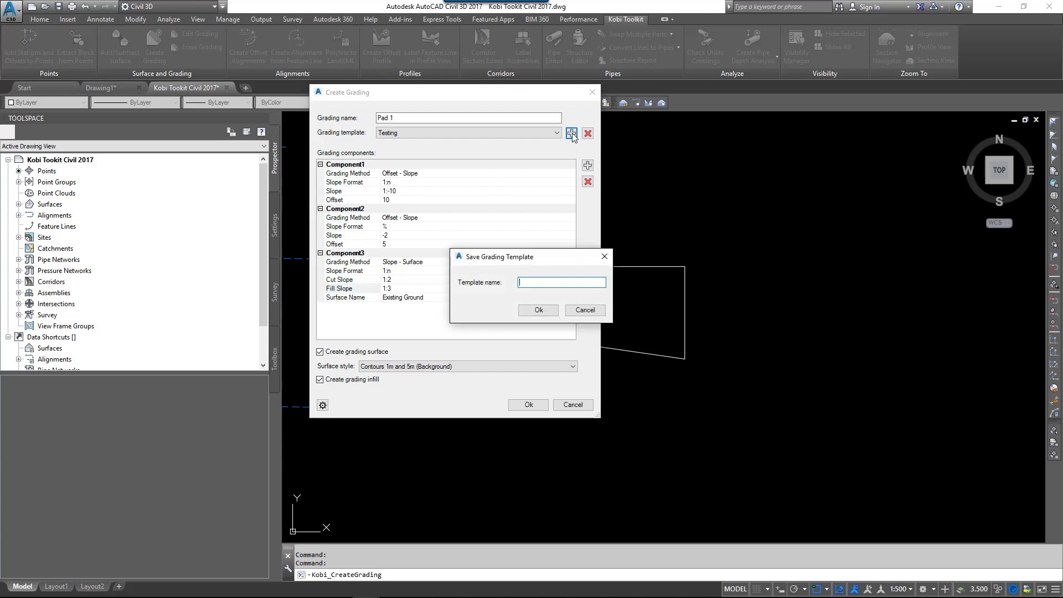
{"action": "type", "text": "Demo1"}
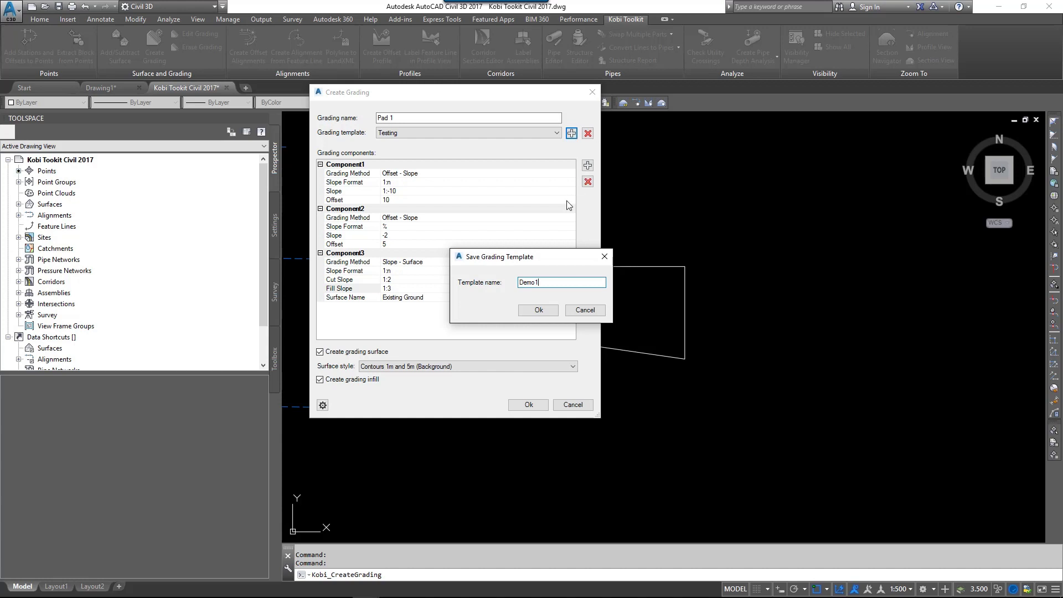
{"action": "left_click", "coordinate": [547, 310]}
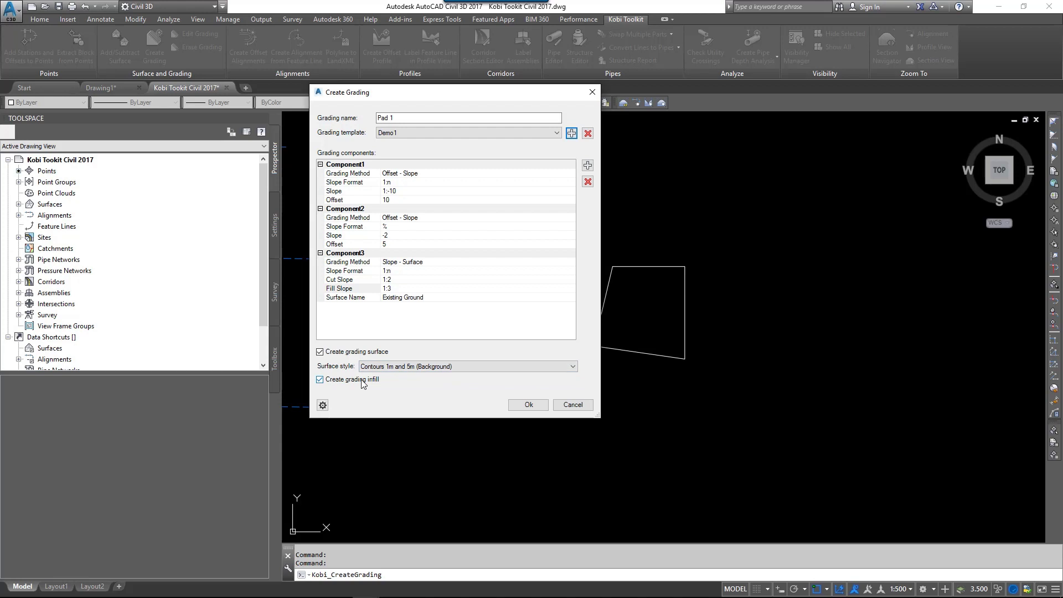
Review the grading settings for sampling interval, angular spacing, curve tessellation, slope format, rays and joined surfaces, and accept them.
{"action": "left_click", "coordinate": [323, 406]}
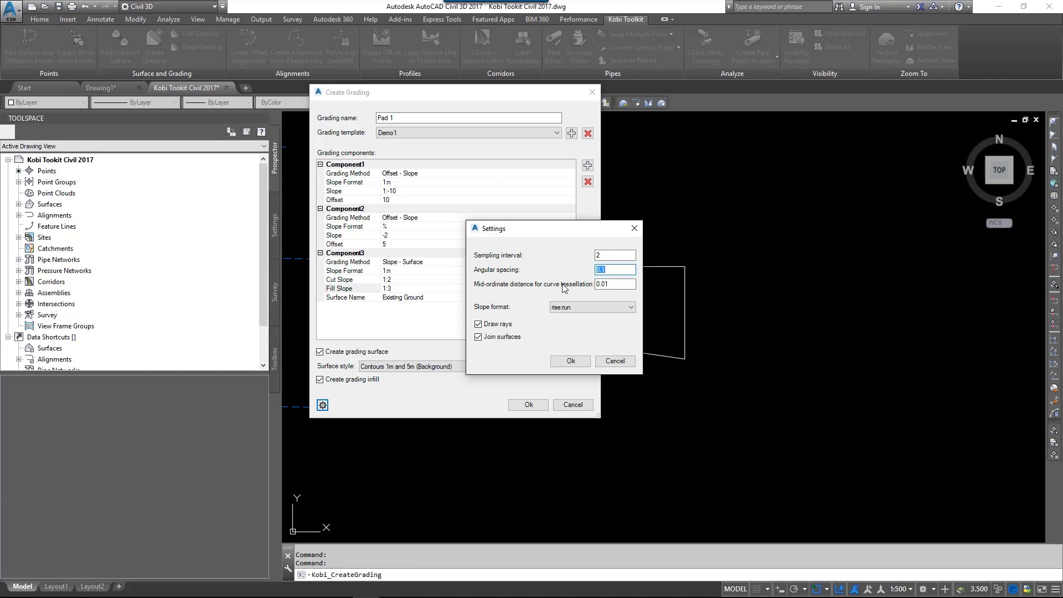
{"action": "left_click_drag", "start_coordinate": [565, 229], "coordinate": [509, 204]}
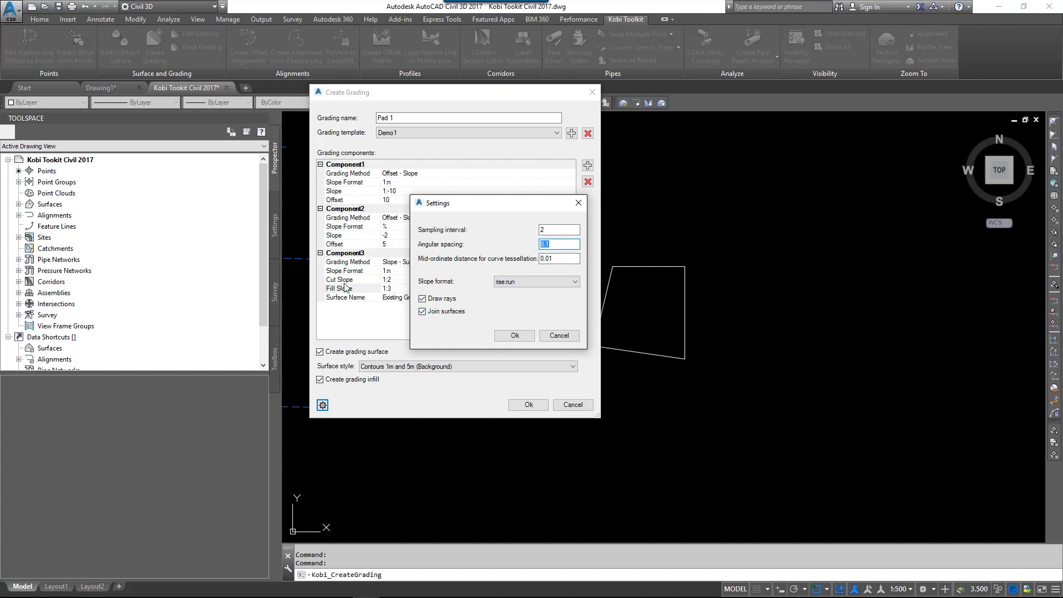
{"action": "left_click", "coordinate": [519, 336]}
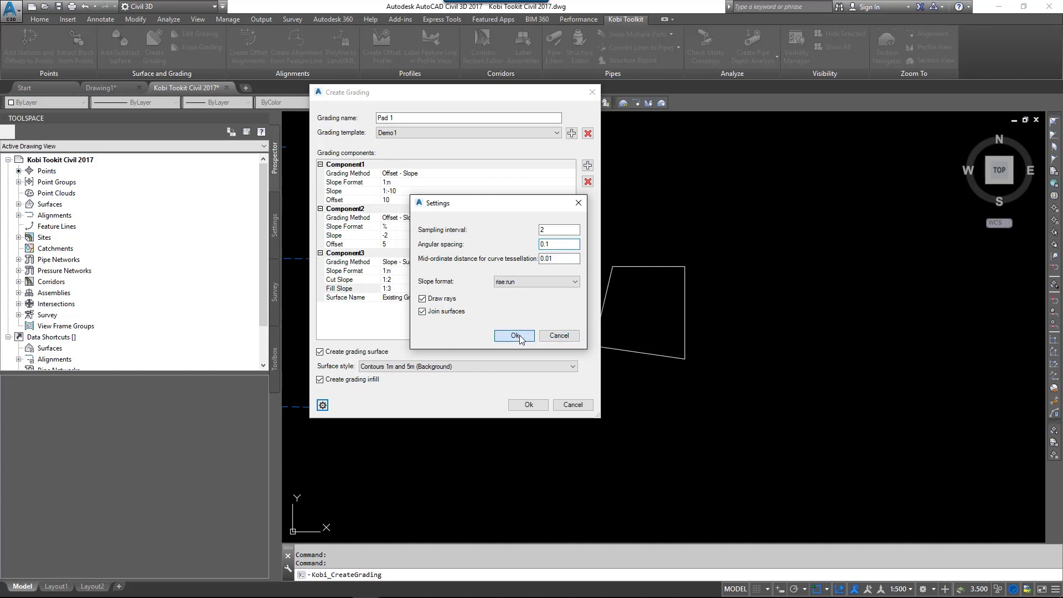
Create the Pad 1 grading on the outer side of the closed four-sided outline along its entire length.
{"action": "left_click", "coordinate": [528, 405]}
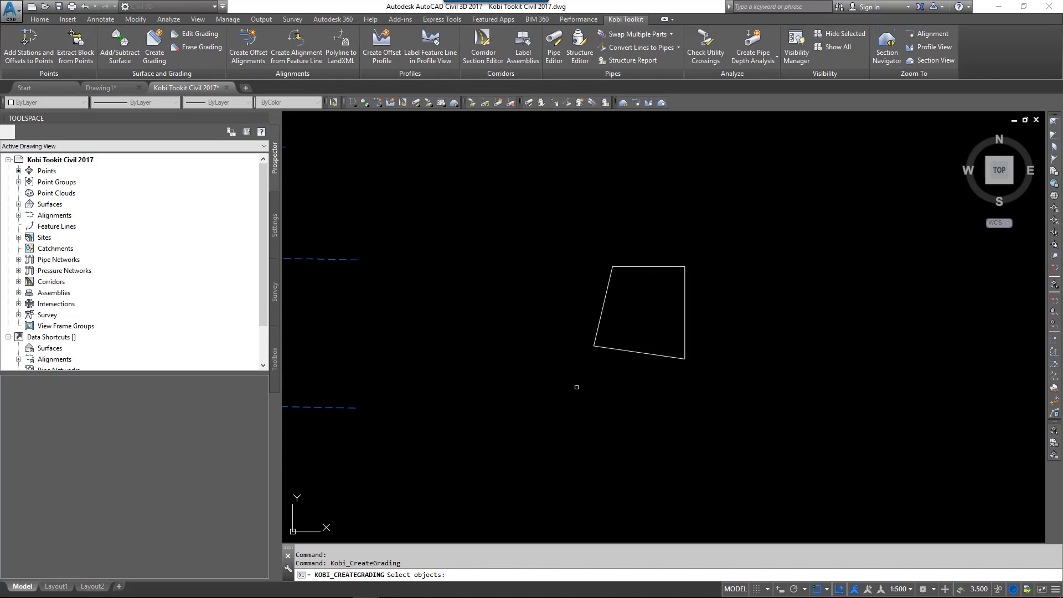
{"action": "left_click", "coordinate": [637, 352]}
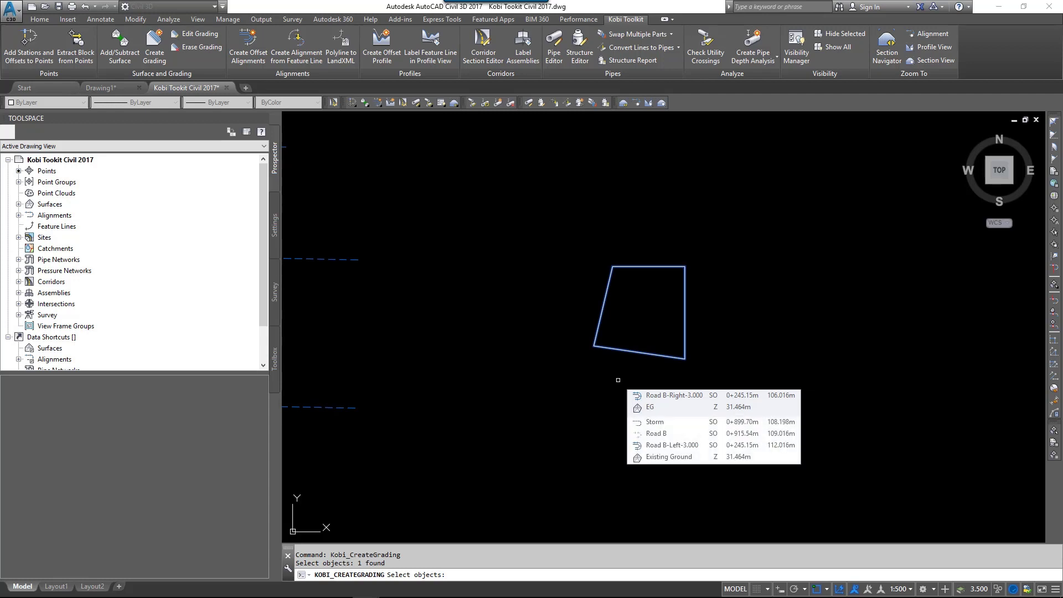
{"action": "key", "text": "Return"}
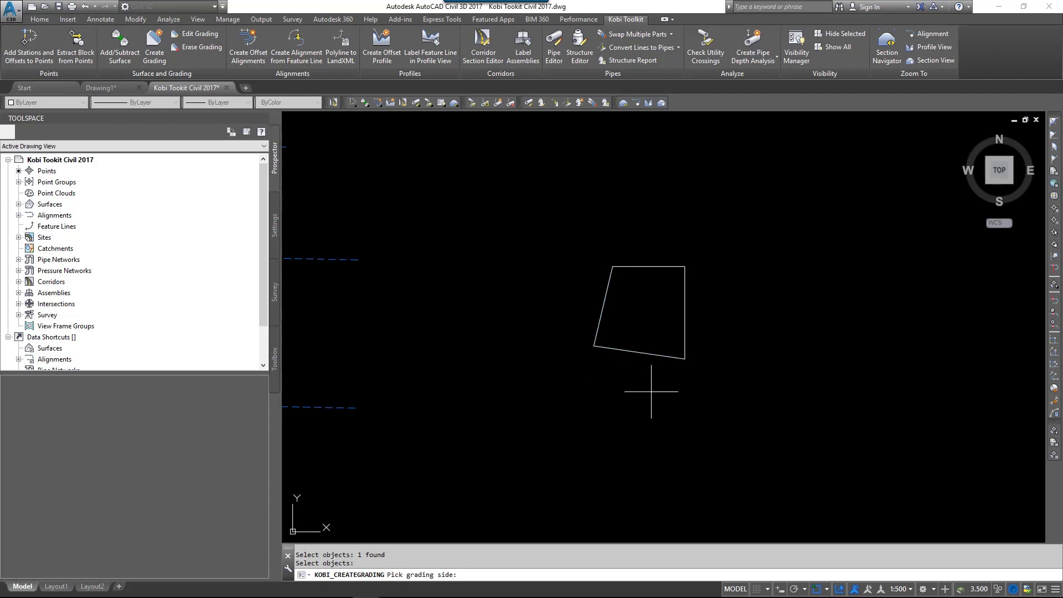
{"action": "left_click", "coordinate": [641, 393]}
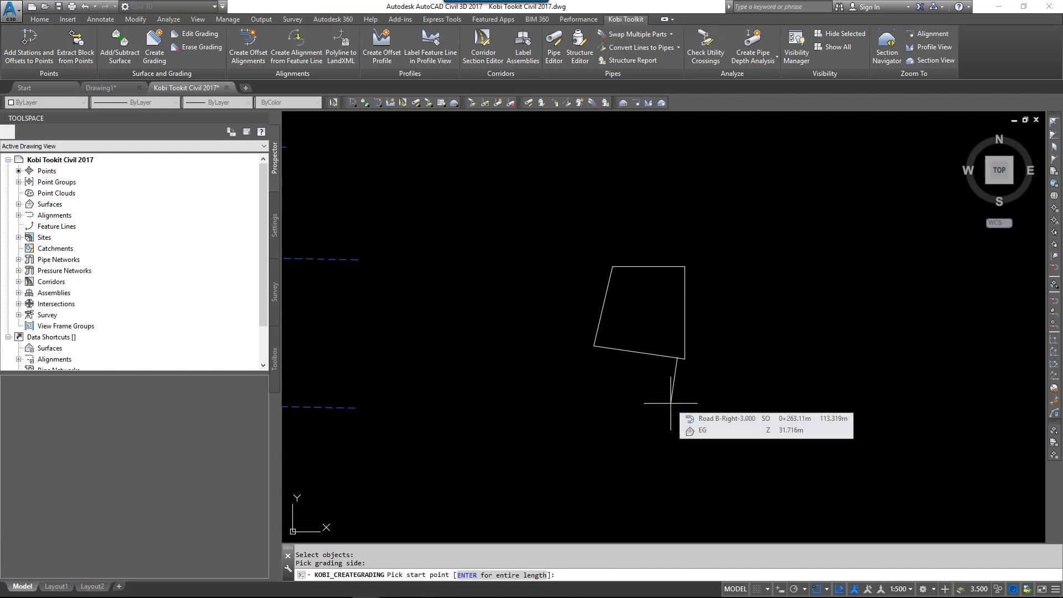
{"action": "key", "text": "Return"}
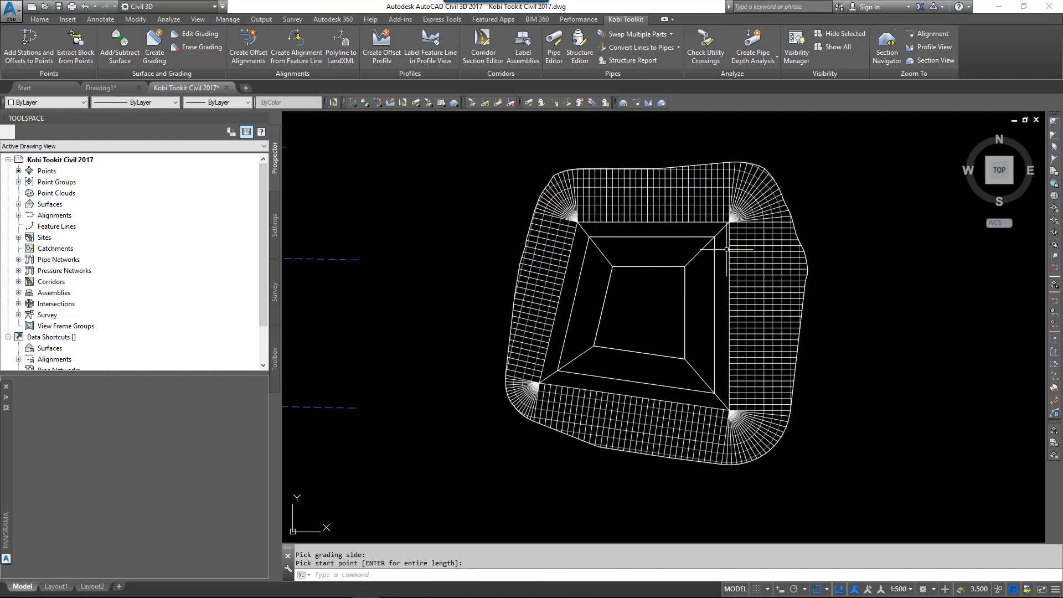
Inspect the Pad 1 grading surface in the Object Viewer, orbiting the shaded model to a low front view.
{"action": "scroll", "coordinate": [706, 232], "scroll_direction": "up", "scroll_amount": 5}
{"action": "left_click", "coordinate": [705, 232]}
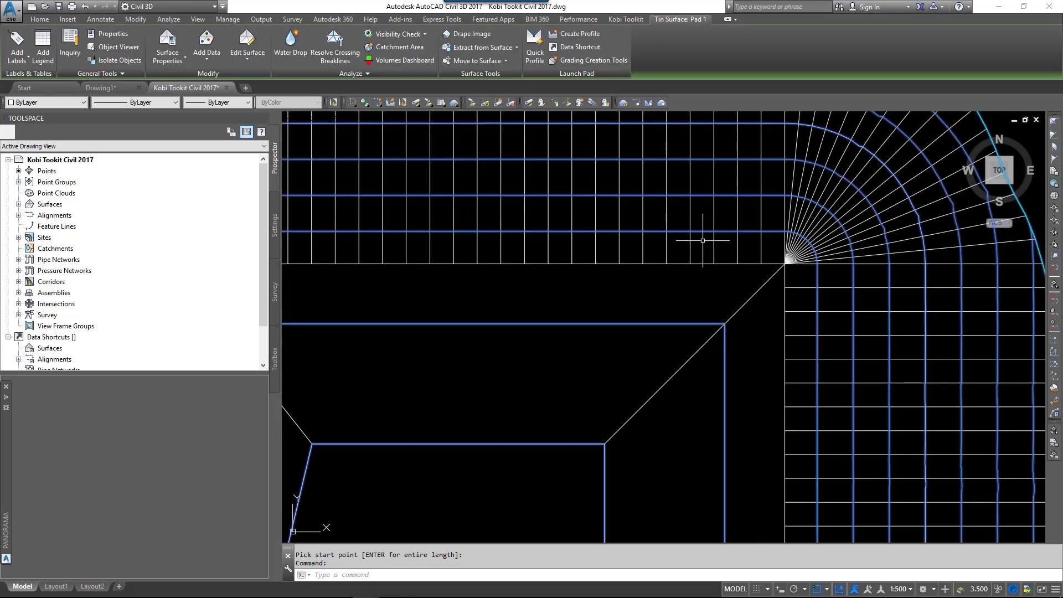
{"action": "scroll", "coordinate": [684, 269], "scroll_direction": "down", "scroll_amount": 10}
{"action": "scroll", "coordinate": [682, 271], "scroll_direction": "up", "scroll_amount": 2}
{"action": "right_click", "coordinate": [658, 290]}
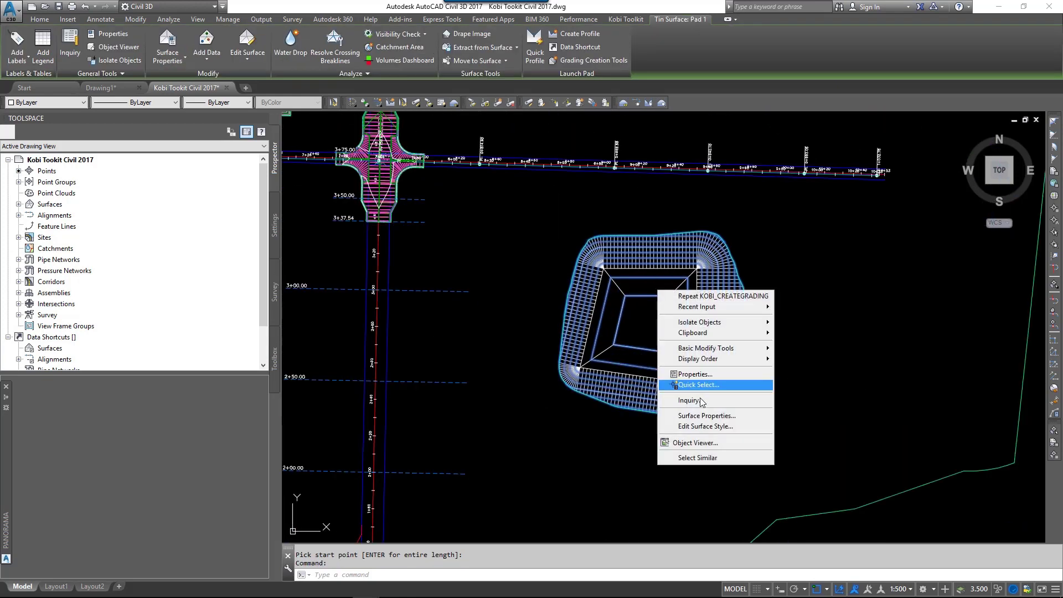
{"action": "left_click", "coordinate": [695, 443]}
{"action": "mouse_move", "coordinate": [624, 373]}
{"action": "left_mouse_down"}
{"action": "mouse_move", "coordinate": [470, 311]}
{"action": "mouse_move", "coordinate": [498, 273]}
{"action": "mouse_move", "coordinate": [555, 316]}
{"action": "mouse_move", "coordinate": [556, 295]}
{"action": "left_mouse_up"}
{"action": "mouse_move", "coordinate": [487, 321]}
{"action": "left_mouse_down"}
{"action": "mouse_move", "coordinate": [523, 292]}
{"action": "mouse_move", "coordinate": [586, 327]}
{"action": "left_mouse_up"}
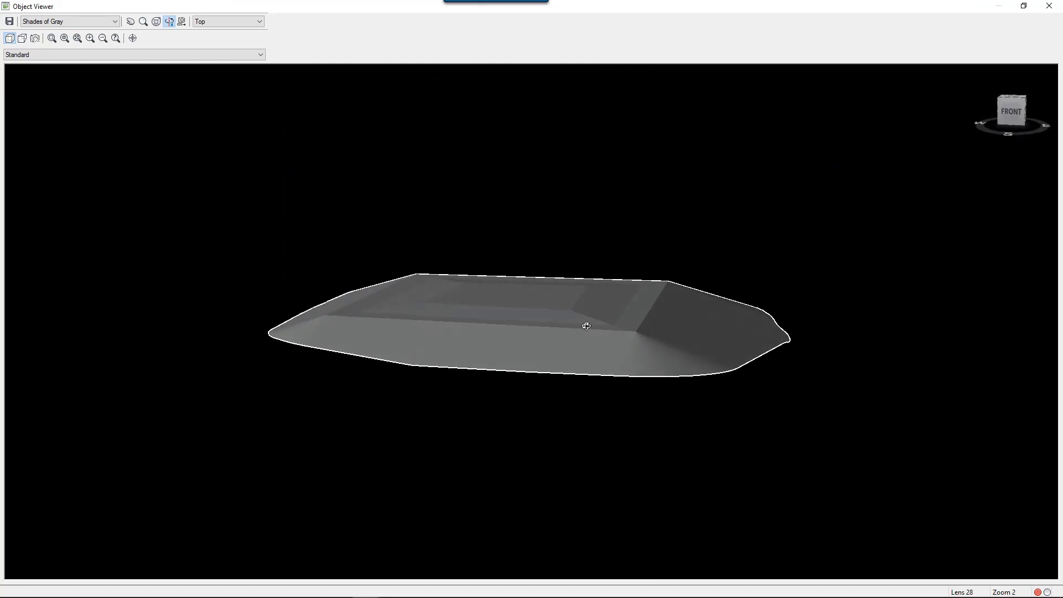
{"action": "left_click", "coordinate": [1051, 7]}
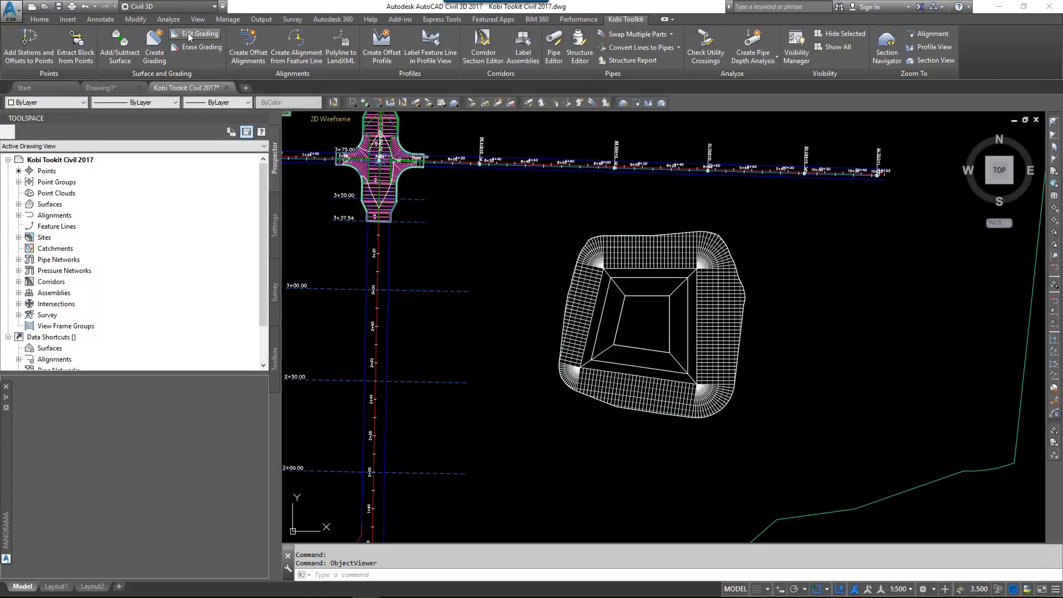
Edit the Pad 1 grading so that the second component's offset is 15.
{"action": "left_click", "coordinate": [190, 35]}
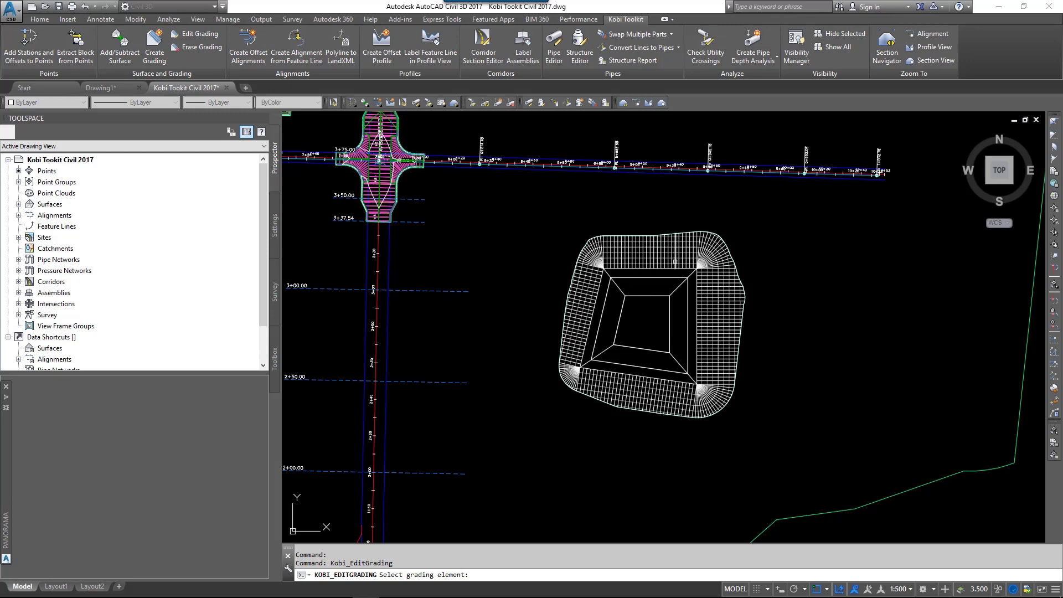
{"action": "left_click", "coordinate": [675, 261]}
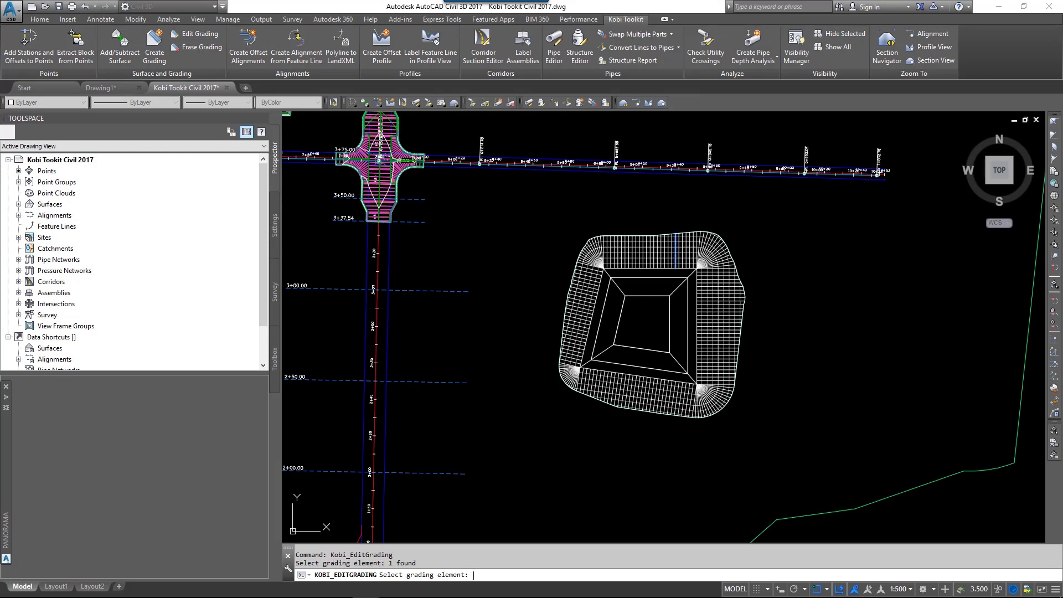
{"action": "key", "text": "Return"}
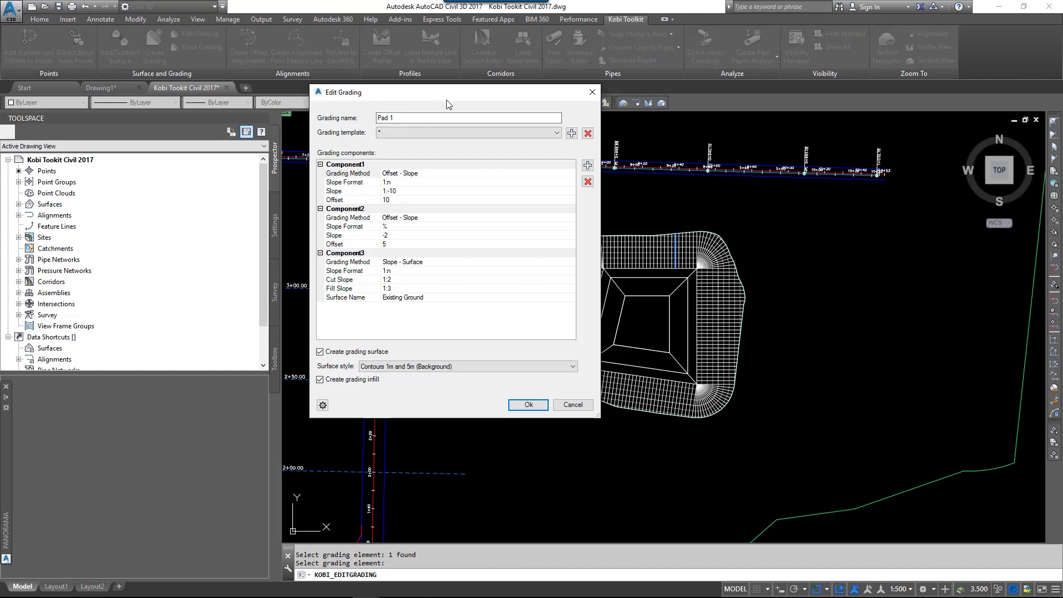
{"action": "left_click_drag", "start_coordinate": [407, 94], "coordinate": [464, 102]}
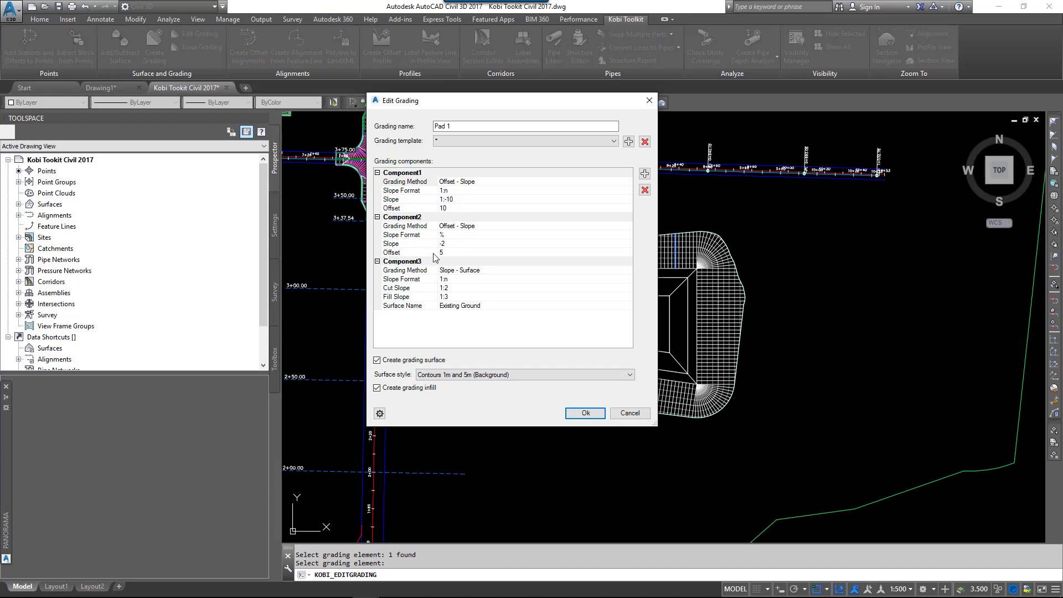
{"action": "left_click", "coordinate": [458, 253]}
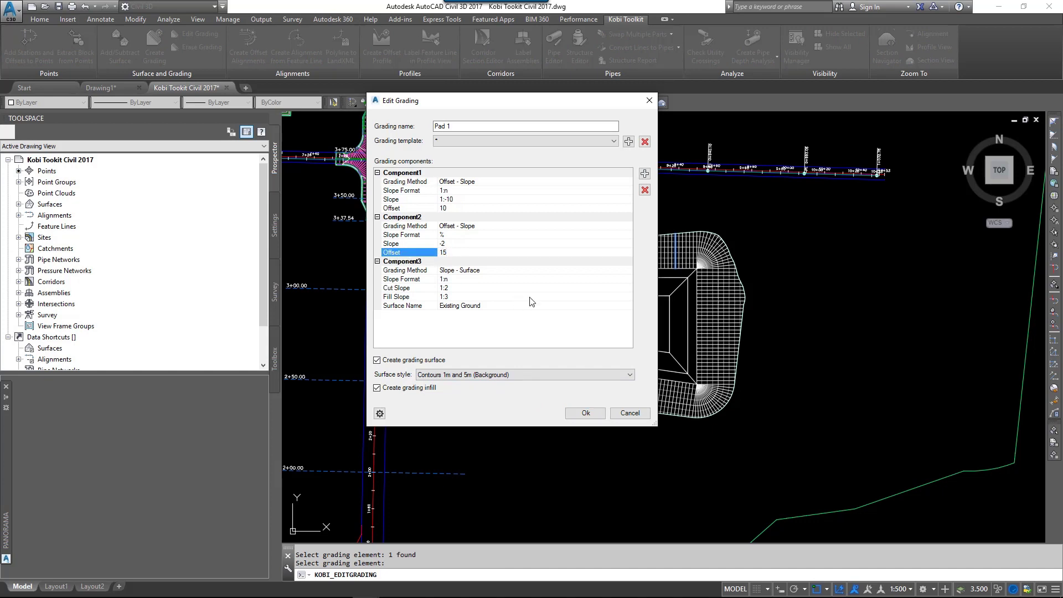
{"action": "left_click", "coordinate": [585, 412]}
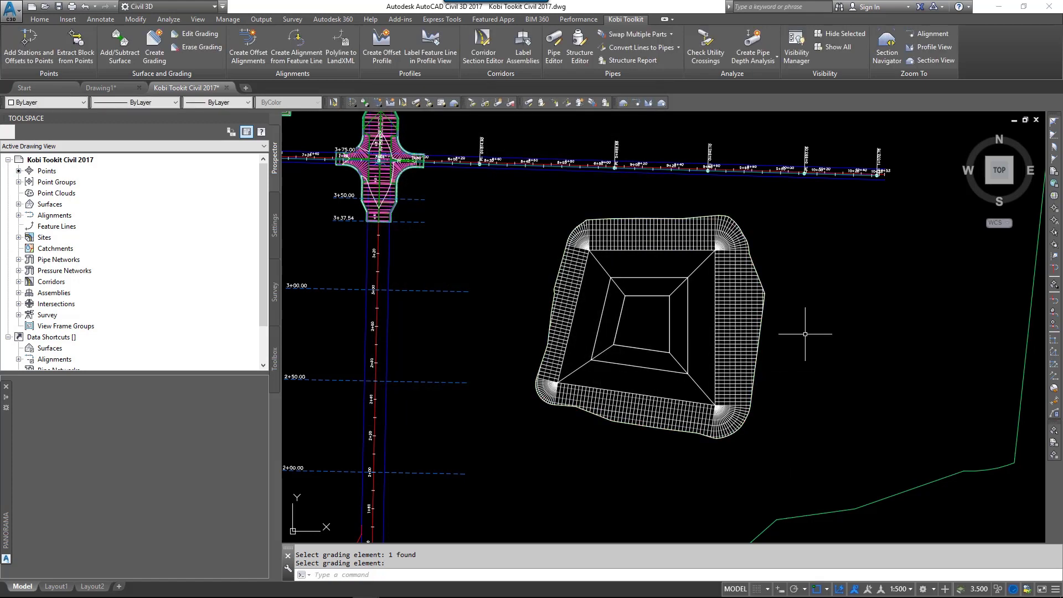
Stretch the southwest vertex of the inner pad outline outward to the southwest, reshaping the grading built around it.
{"action": "left_click", "coordinate": [621, 335]}
{"action": "left_click", "coordinate": [609, 351]}
{"action": "scroll", "coordinate": [611, 355], "scroll_direction": "up", "scroll_amount": 2}
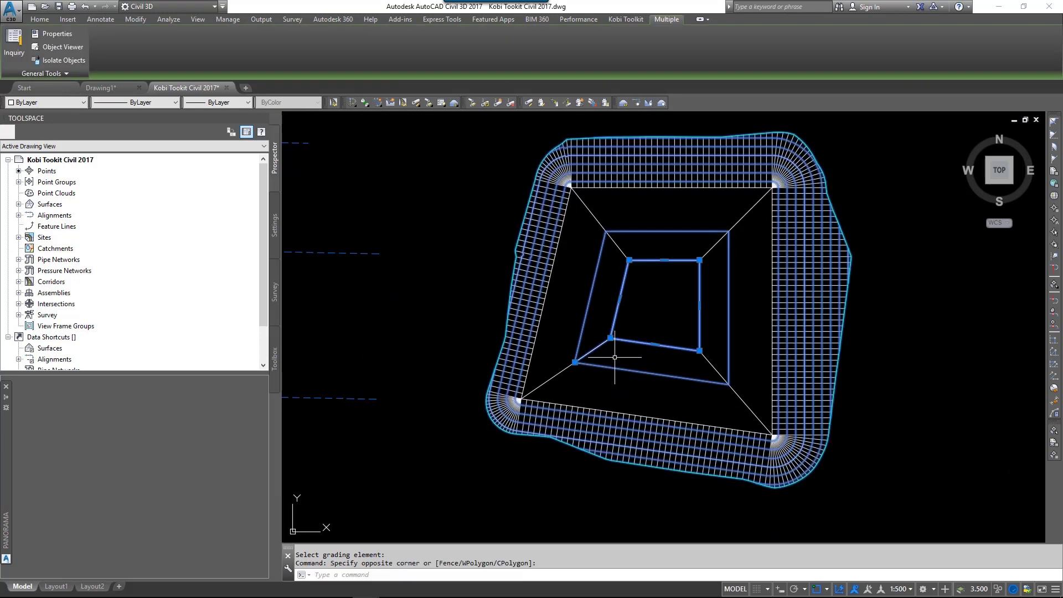
{"action": "left_click", "coordinate": [610, 338]}
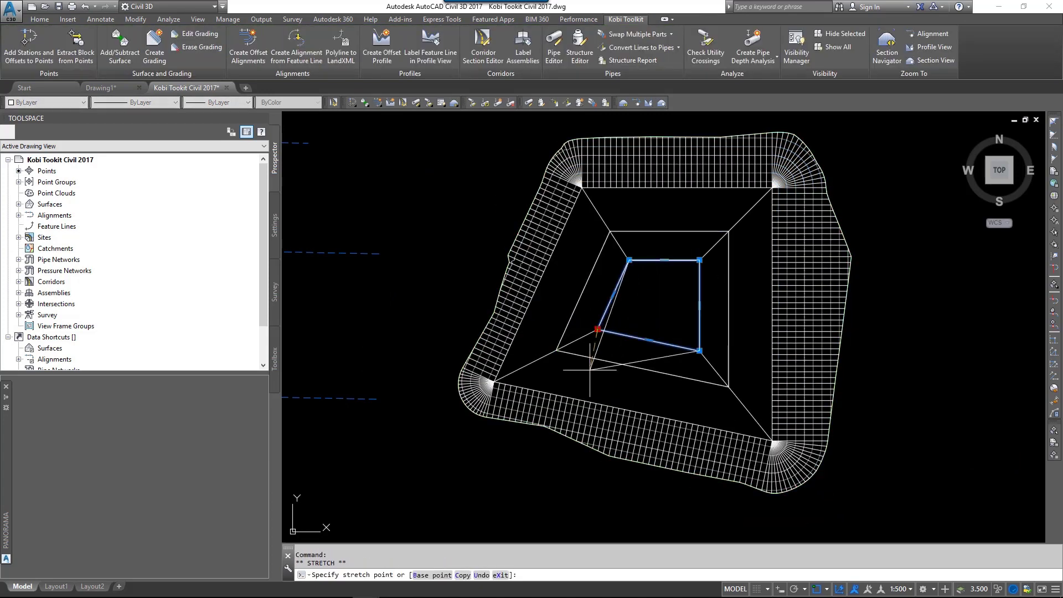
{"action": "left_click", "coordinate": [590, 374]}
{"action": "mouse_move", "coordinate": [590, 373]}
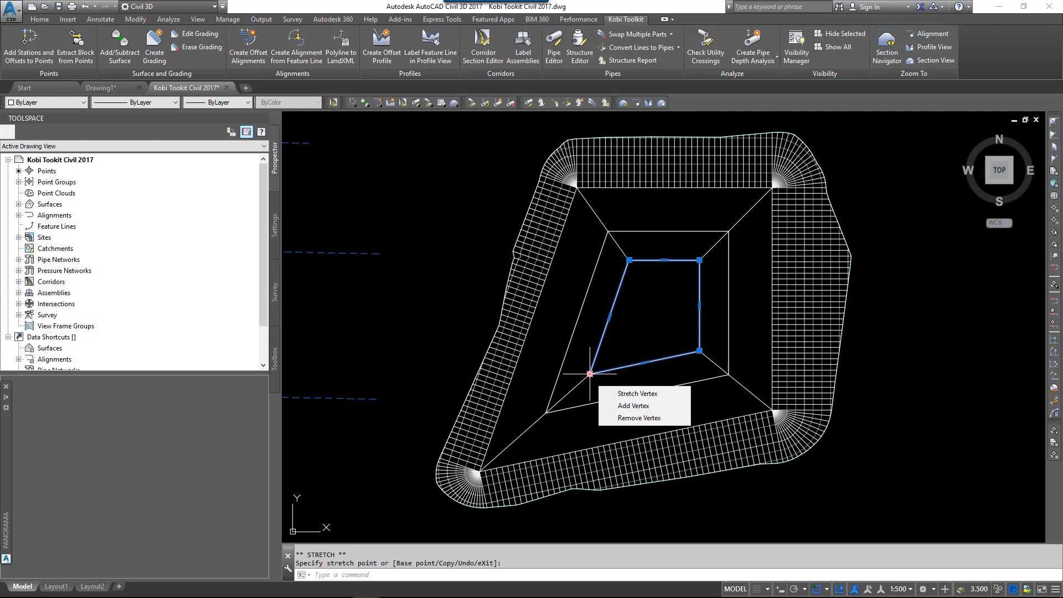
Erase the entire Pad 1 grading with the Erase Grading tool, keeping the four-sided pad outline.
{"action": "left_click", "coordinate": [195, 48]}
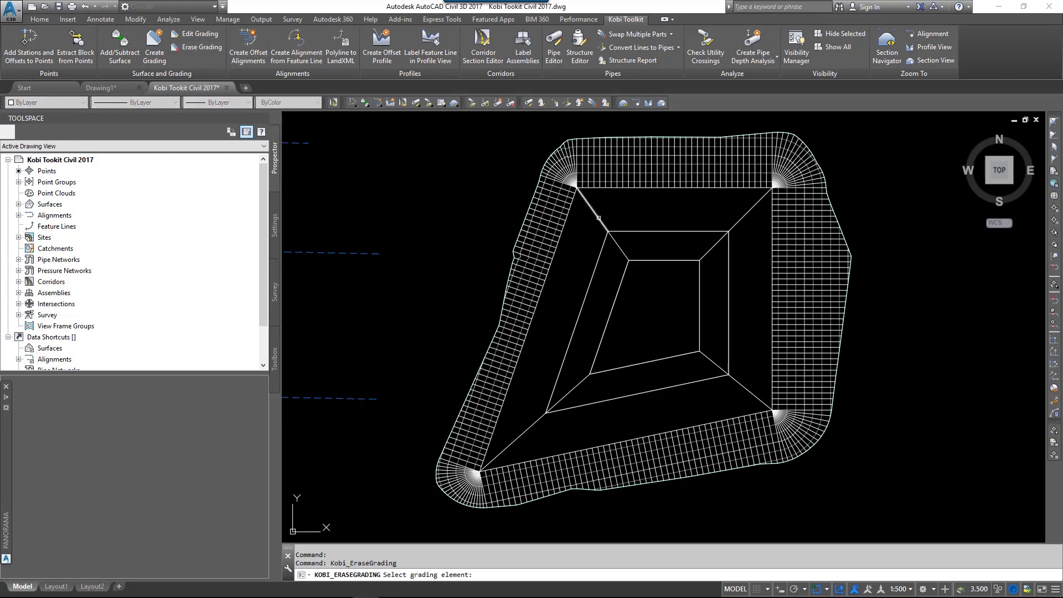
{"action": "left_click", "coordinate": [598, 217]}
{"action": "left_click", "coordinate": [626, 231]}
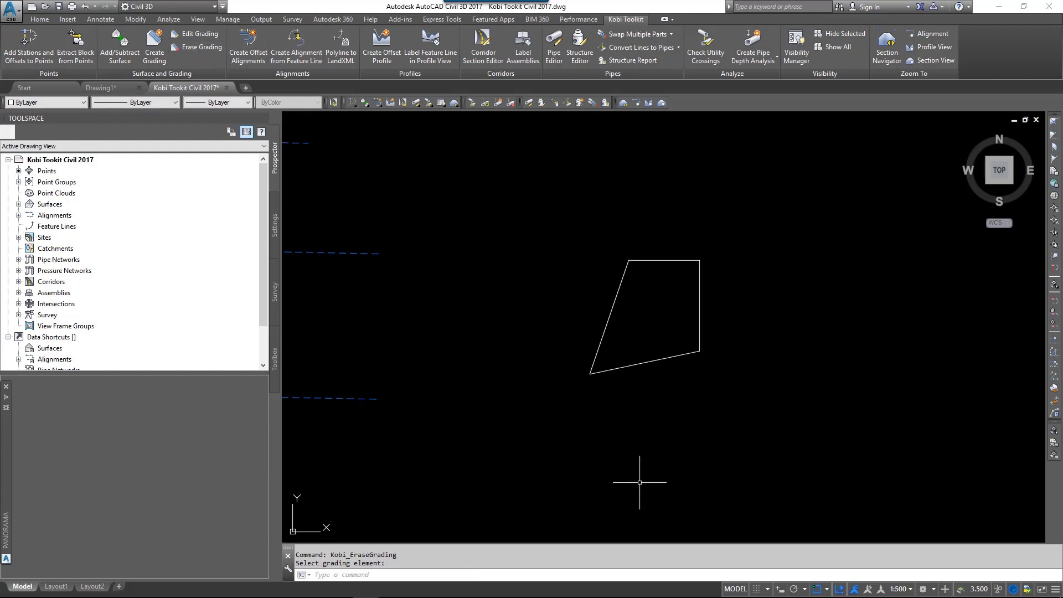